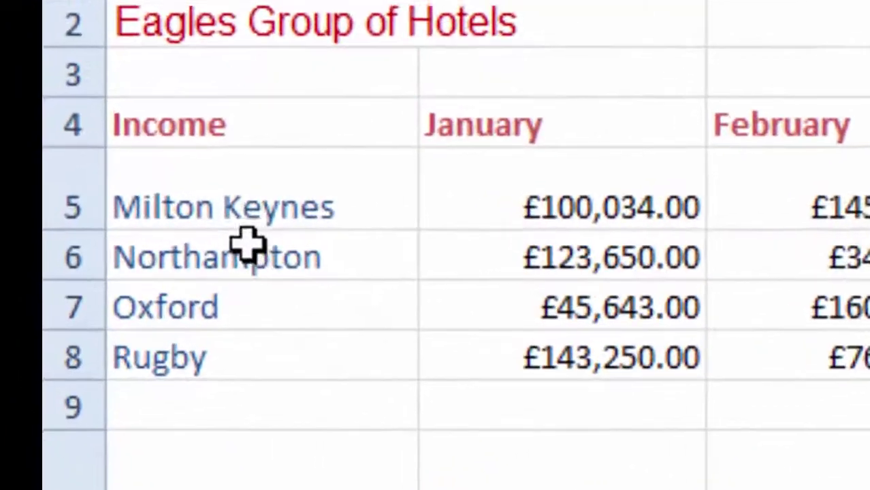
# - Select the four hotel names, the January heading and the January income figures
pyautogui.moveTo(81, 233); pyautogui.dragTo(80, 285)
pyautogui.click(557, 130)
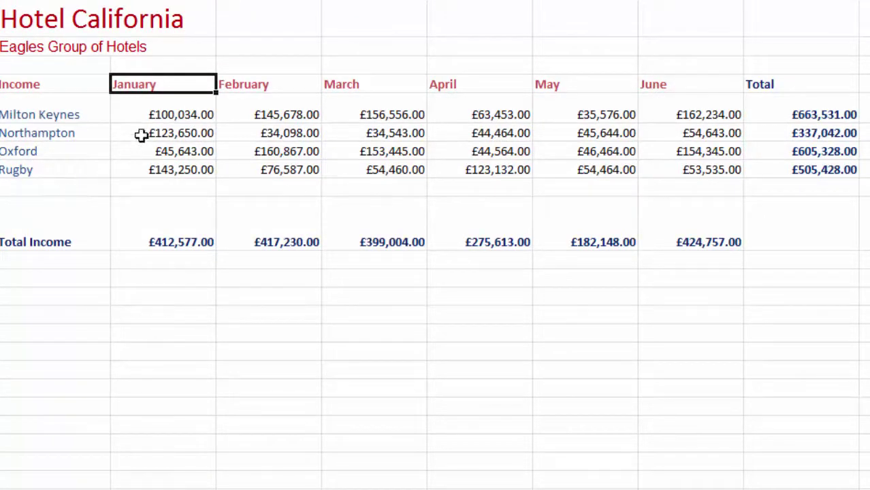
pyautogui.moveTo(161, 114); pyautogui.dragTo(165, 169)
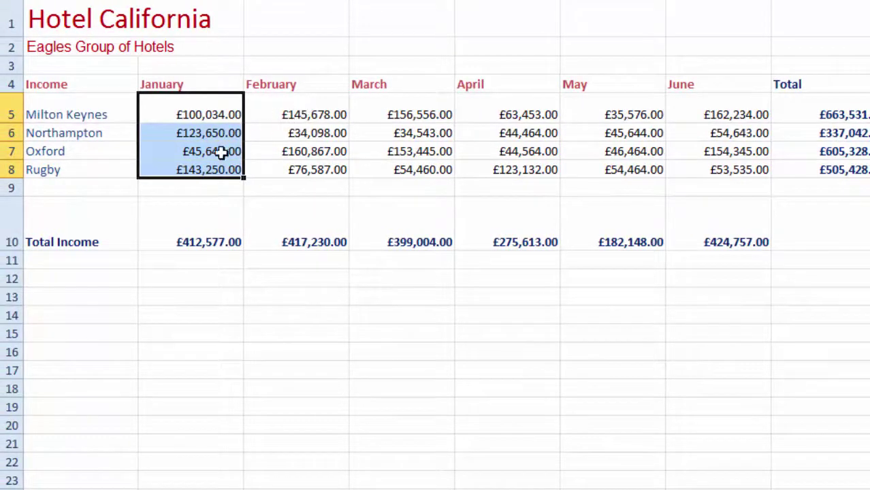
# - Label cell A9 'Average' and move to the January cell B9
pyautogui.click(76, 189)
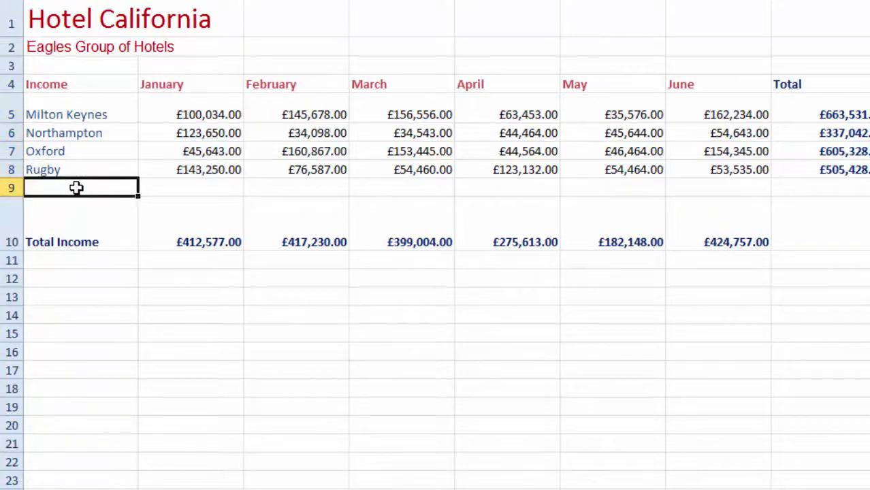
pyautogui.write('Aver')
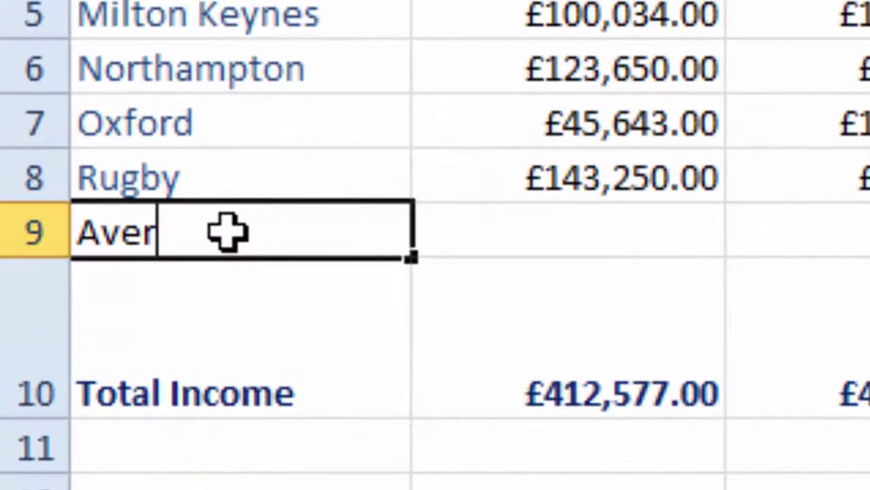
pyautogui.write('age')
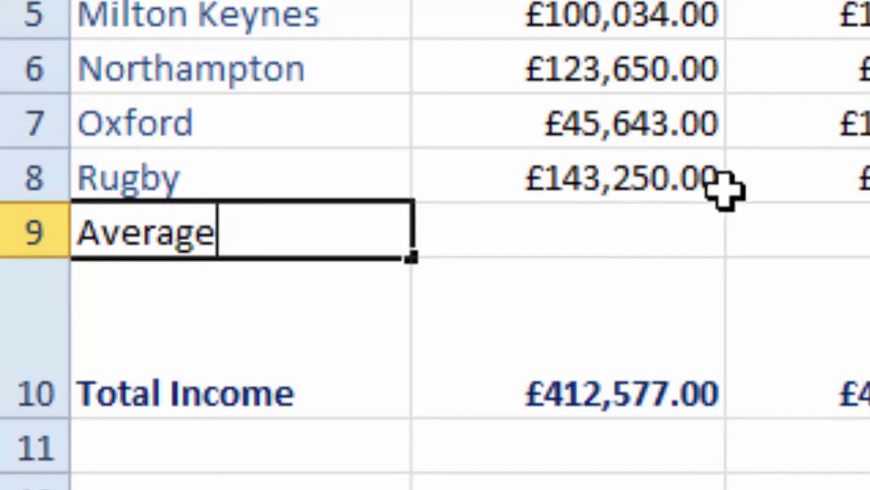
pyautogui.click(629, 234)
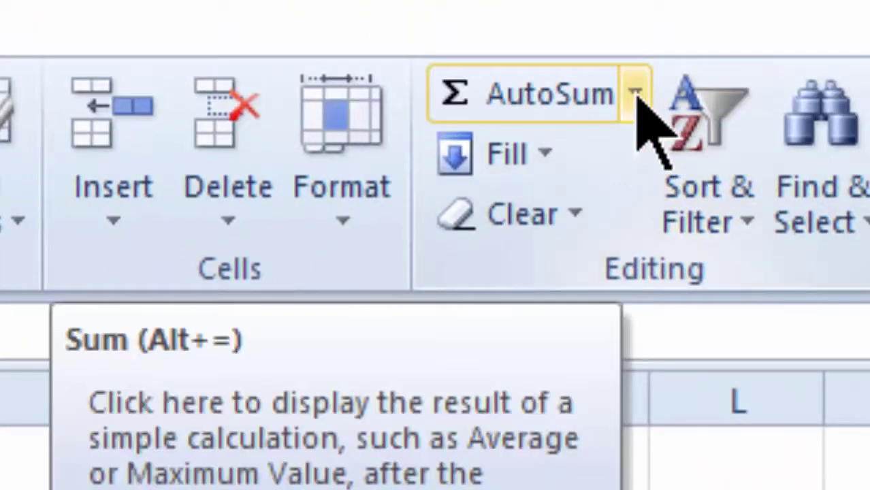
# - Put an AutoSum AVERAGE of January's income in B9, then fill it across to G9 (June)
pyautogui.click(637, 95)
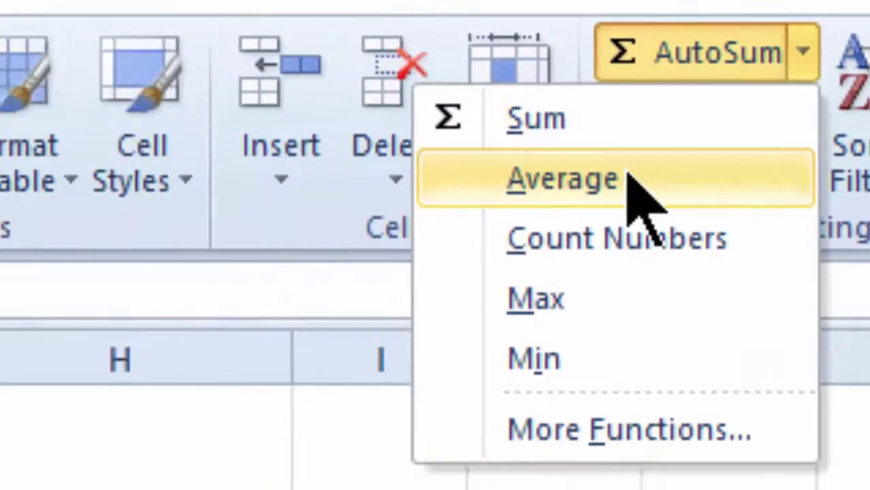
pyautogui.click(460, 220)
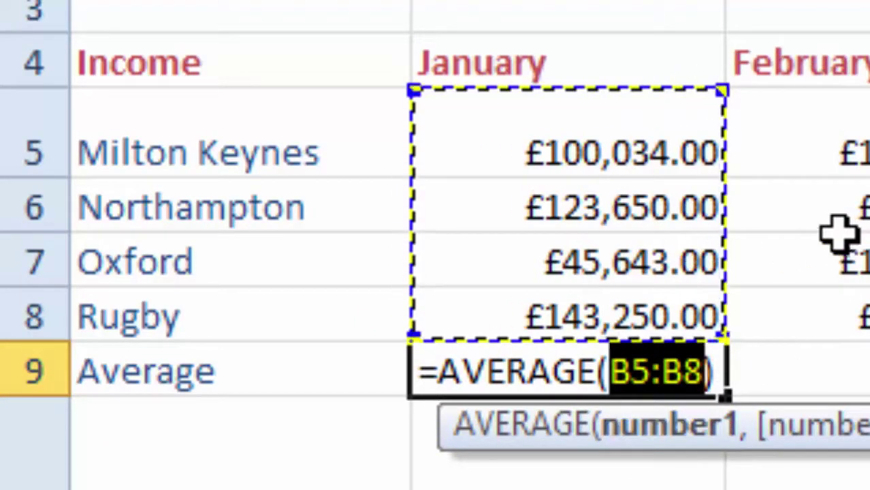
pyautogui.press('Return')
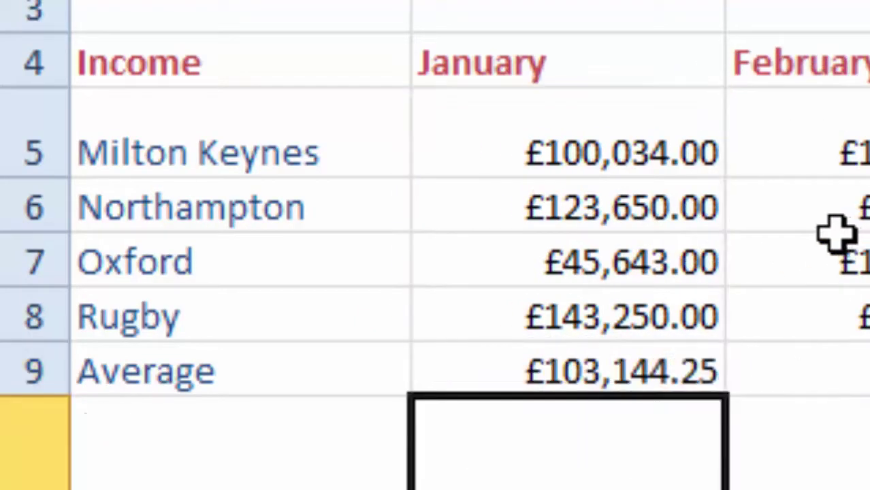
pyautogui.click(620, 362)
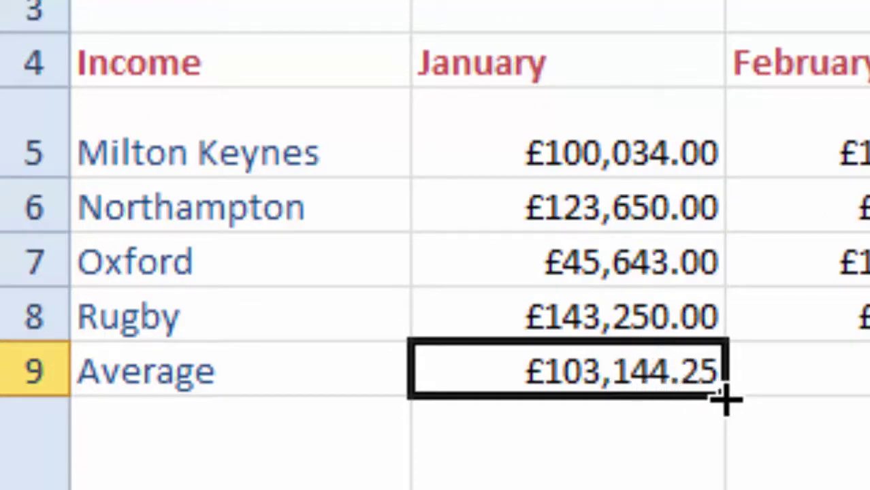
pyautogui.moveTo(726, 403); pyautogui.dragTo(869, 386)
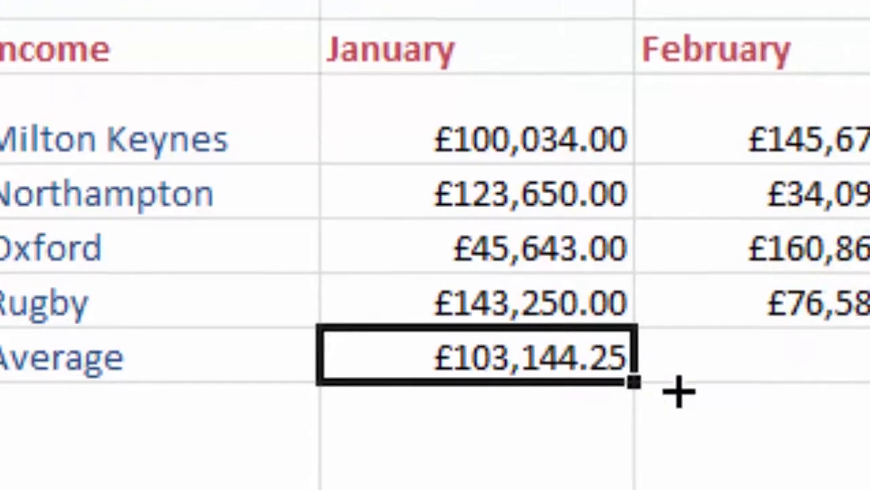
pyautogui.moveTo(480, 286); pyautogui.dragTo(869, 280)
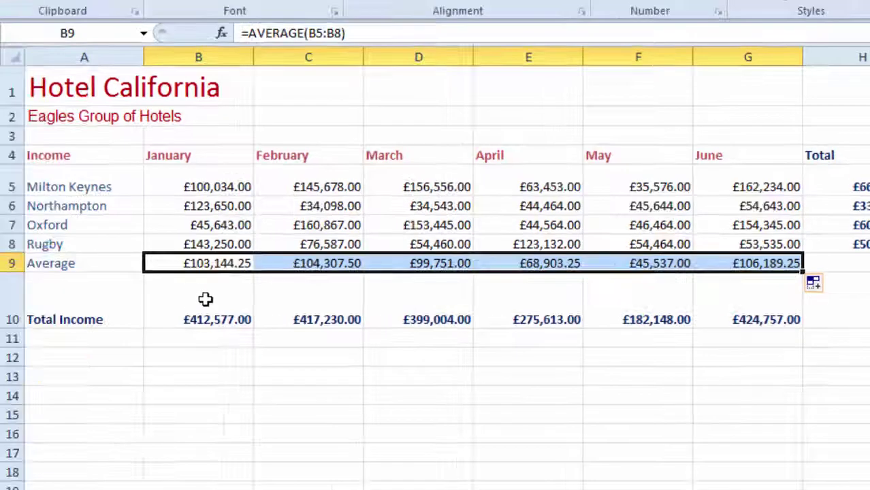
pyautogui.click(218, 287)
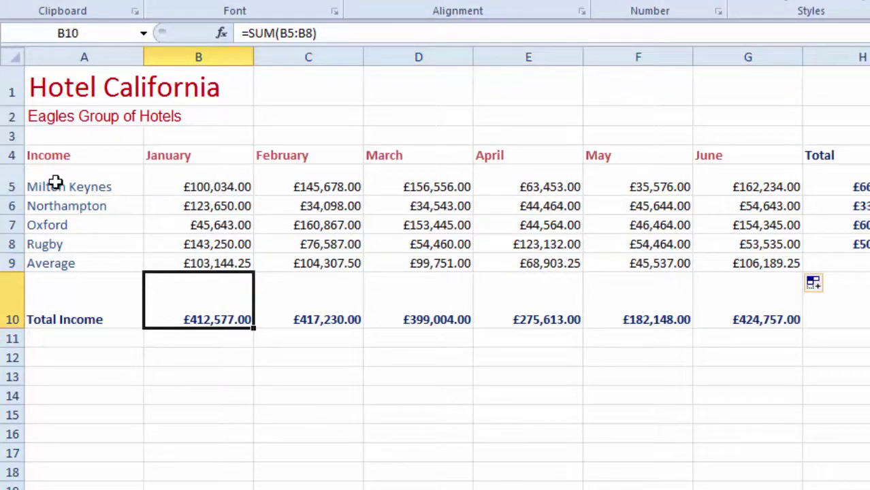
# - Select A4:G9, including the Average row, and insert a Clustered Column chart
pyautogui.moveTo(52, 152); pyautogui.dragTo(724, 256)
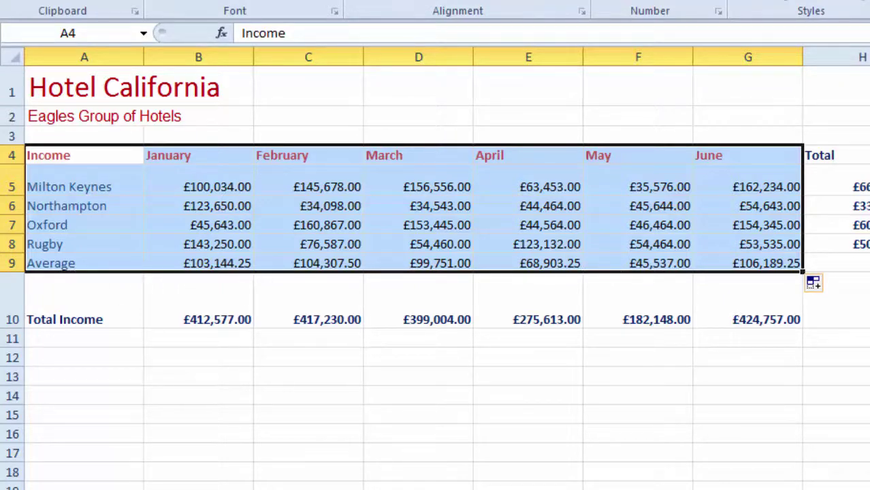
pyautogui.click(491, 11)
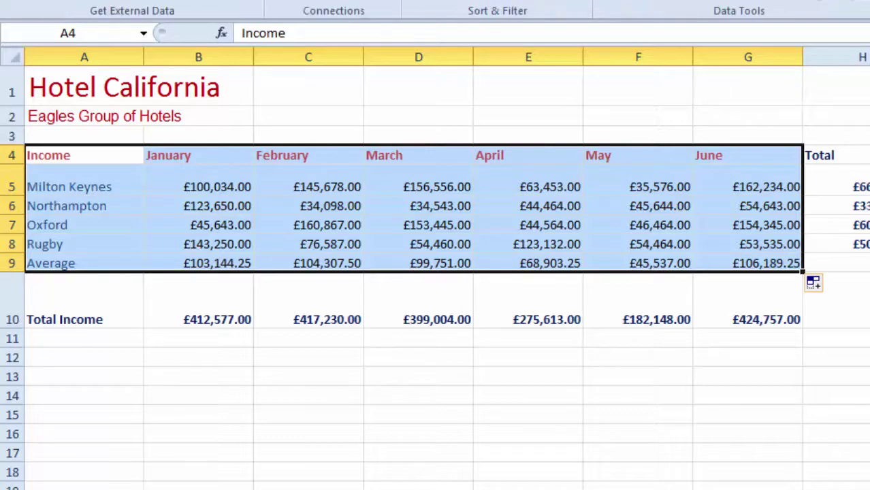
pyautogui.click(204, 15)
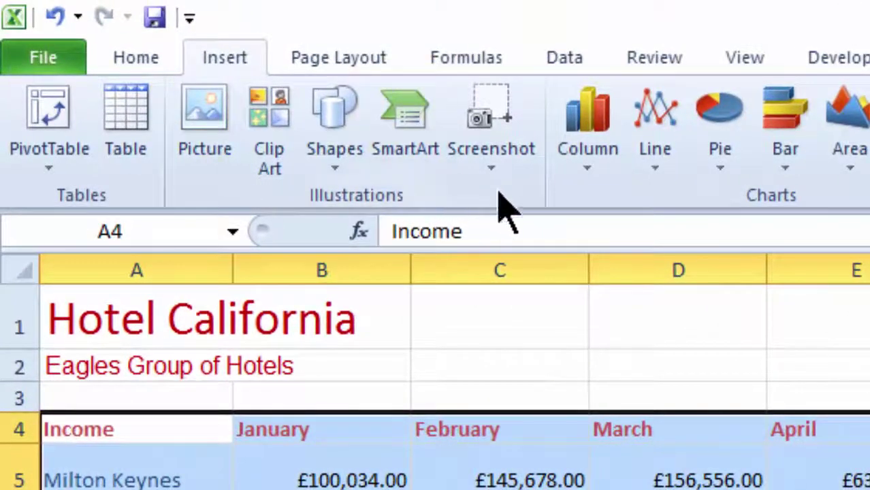
pyautogui.click(600, 179)
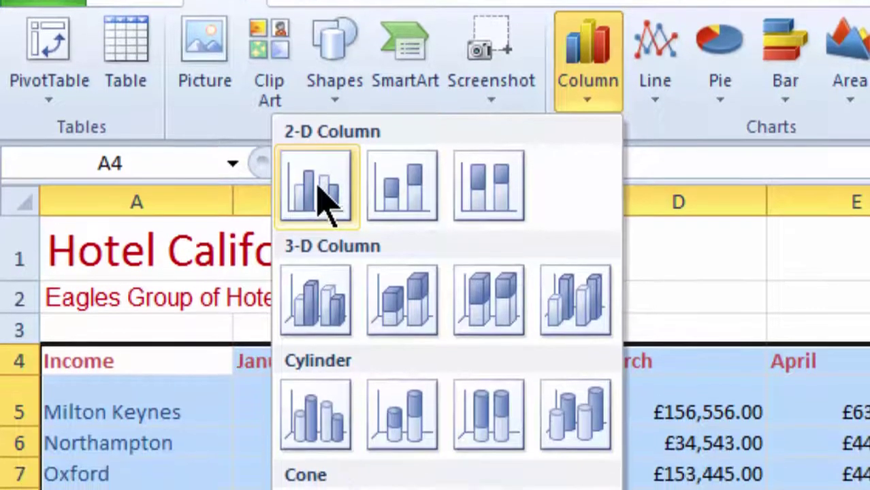
pyautogui.click(316, 255)
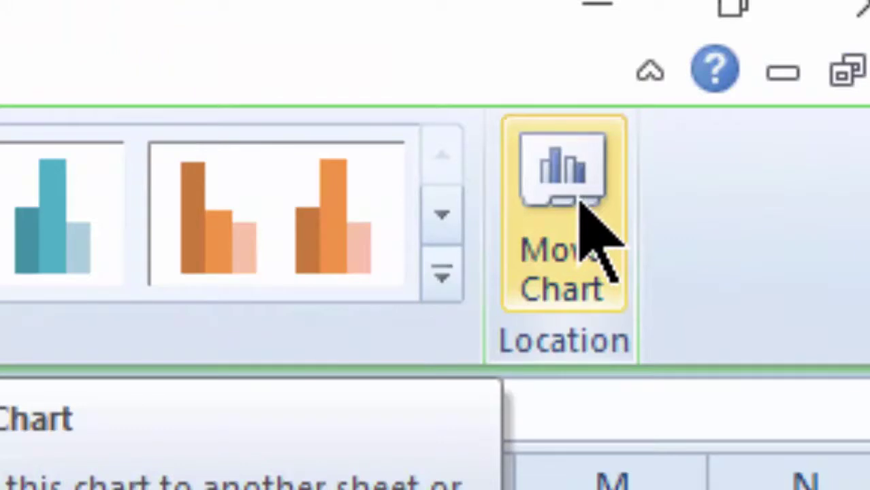
# - Move the chart to a new sheet named 'Hotel Sales'
pyautogui.click(584, 215)
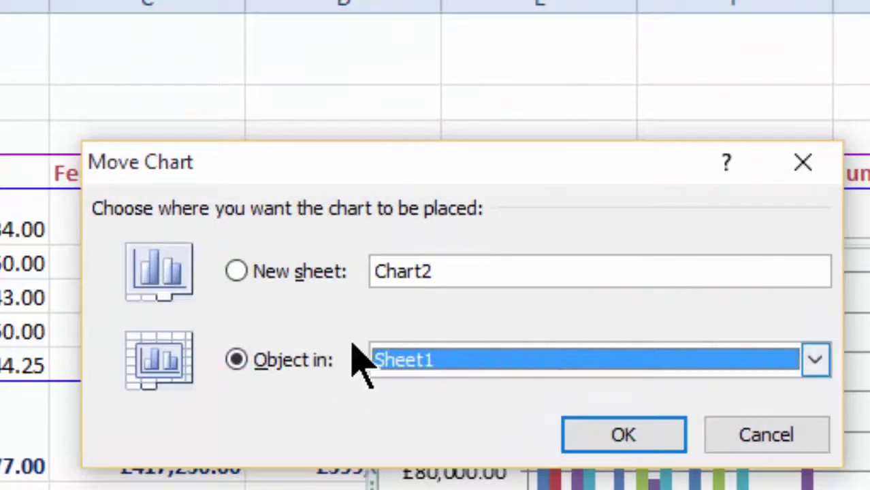
pyautogui.click(238, 274)
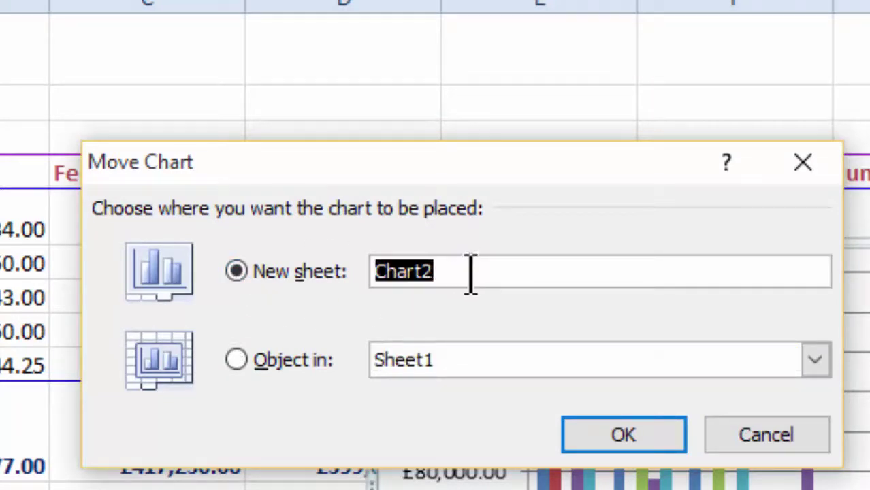
pyautogui.write('Hotel Sale')
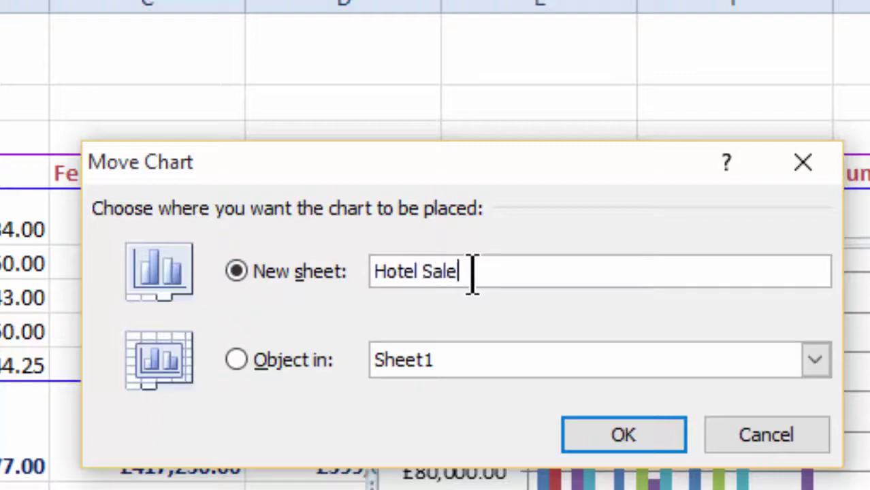
pyautogui.write('s')
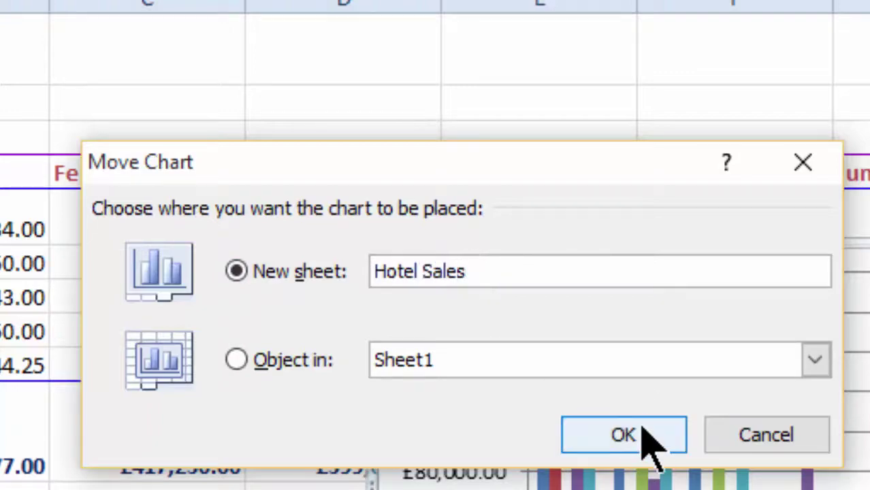
pyautogui.click(636, 433)
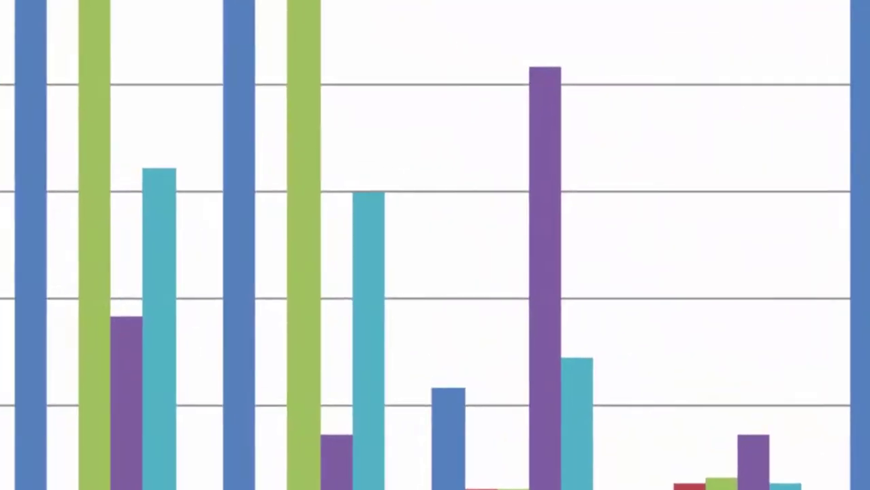
# - Select the chart's Average series and bring up its context menu
pyautogui.click(370, 340)
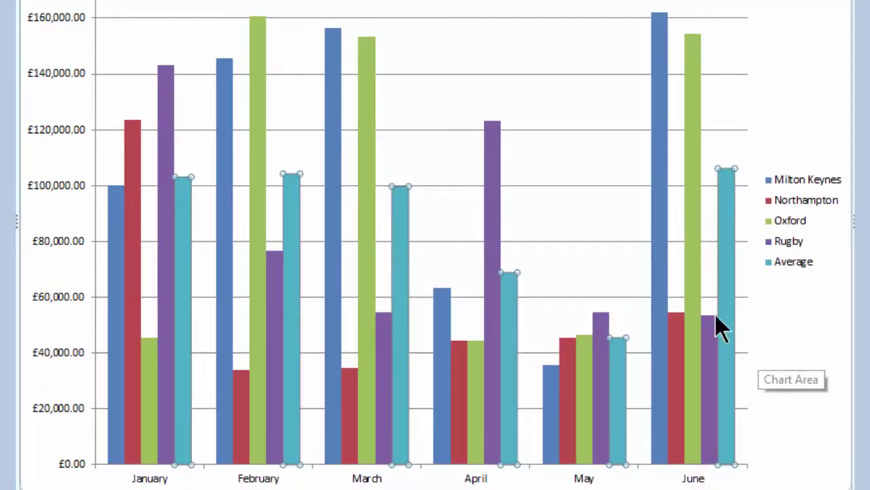
pyautogui.rightClick(402, 205)
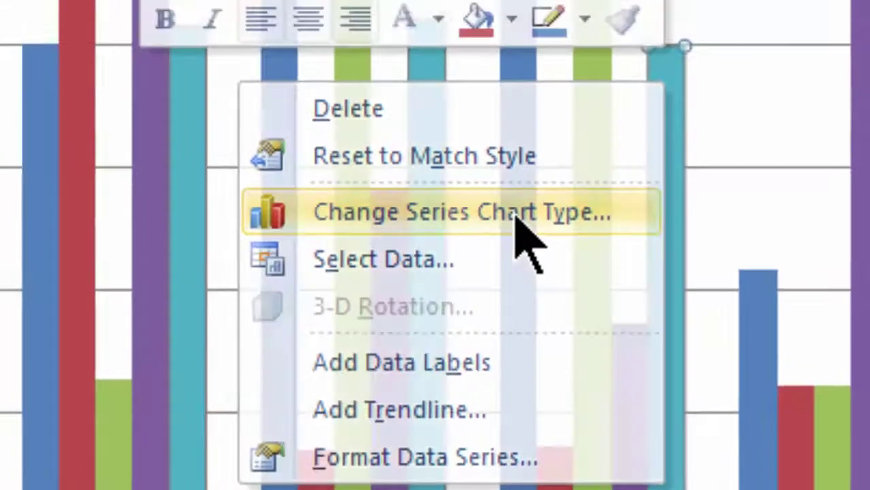
# - Change the Average series chart type to Line with Markers
pyautogui.click(500, 169)
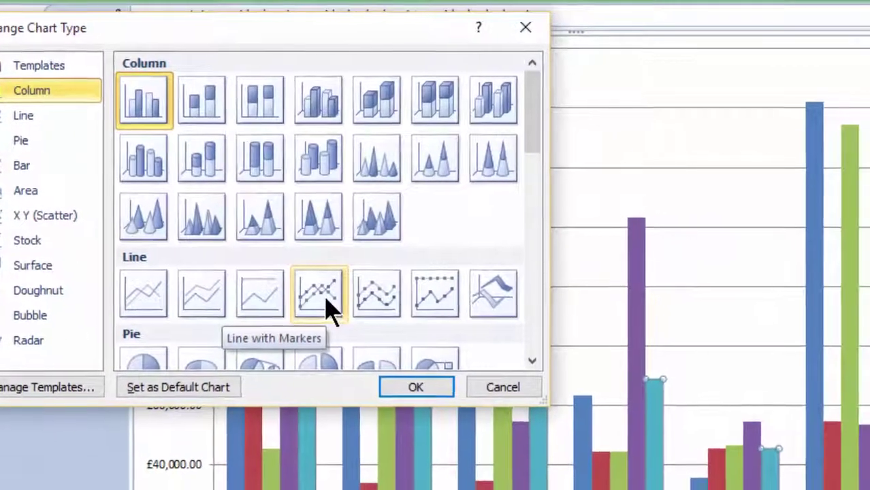
pyautogui.click(329, 310)
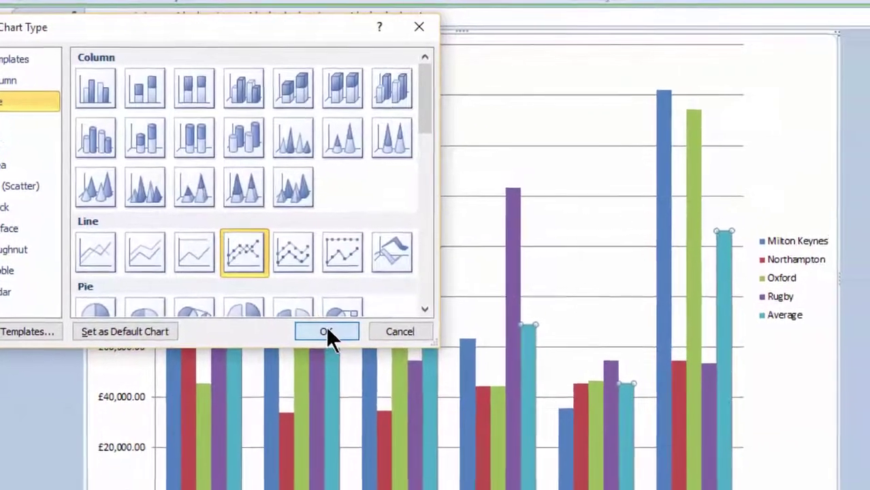
pyautogui.click(325, 333)
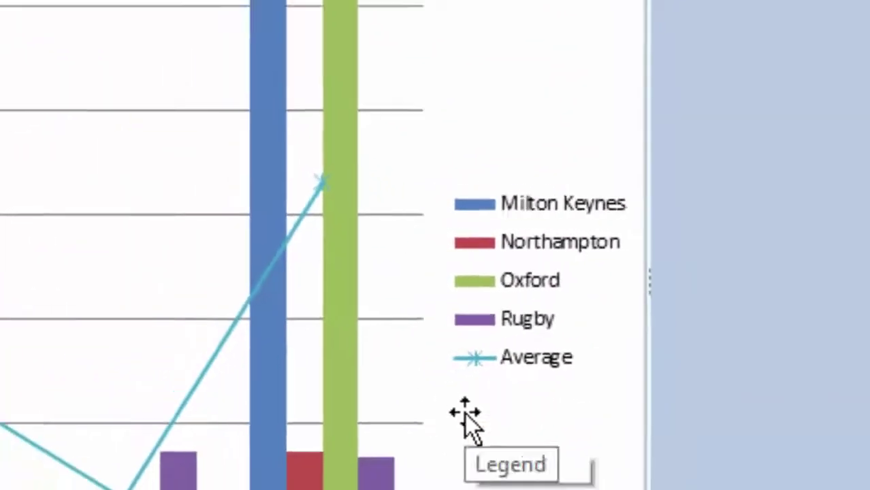
# - Select the Average line and set its Shape Outline to standard red
pyautogui.click(463, 333)
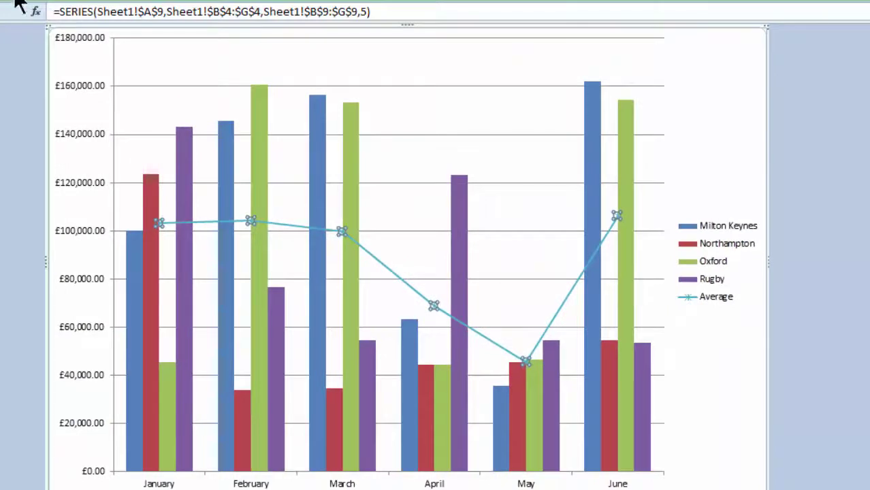
pyautogui.click(732, 387)
pyautogui.moveTo(484, 337)
pyautogui.click(483, 334)
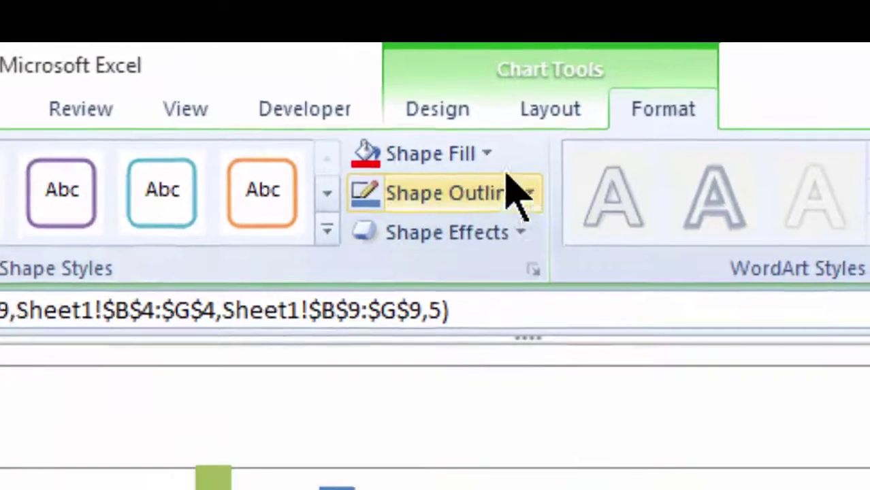
pyautogui.click(534, 203)
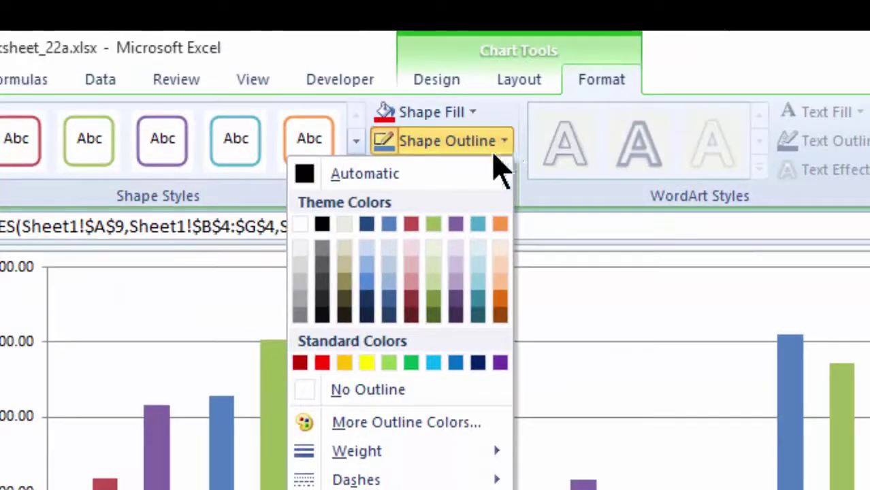
pyautogui.click(325, 363)
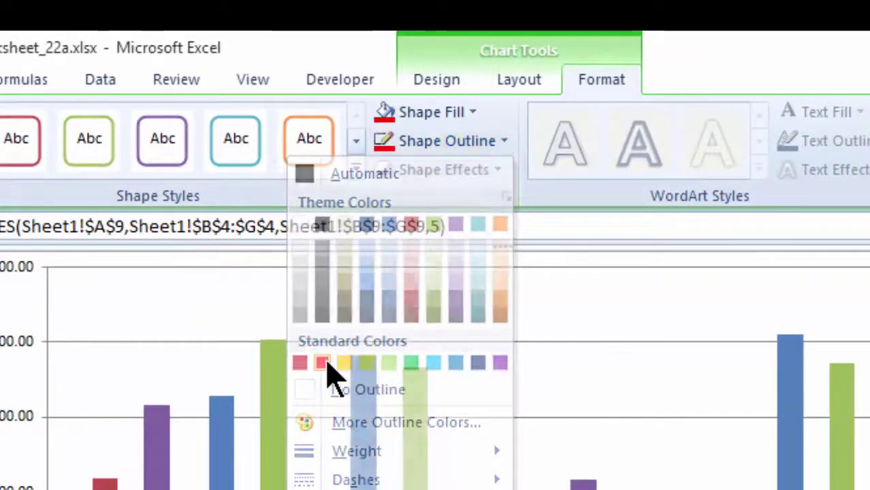